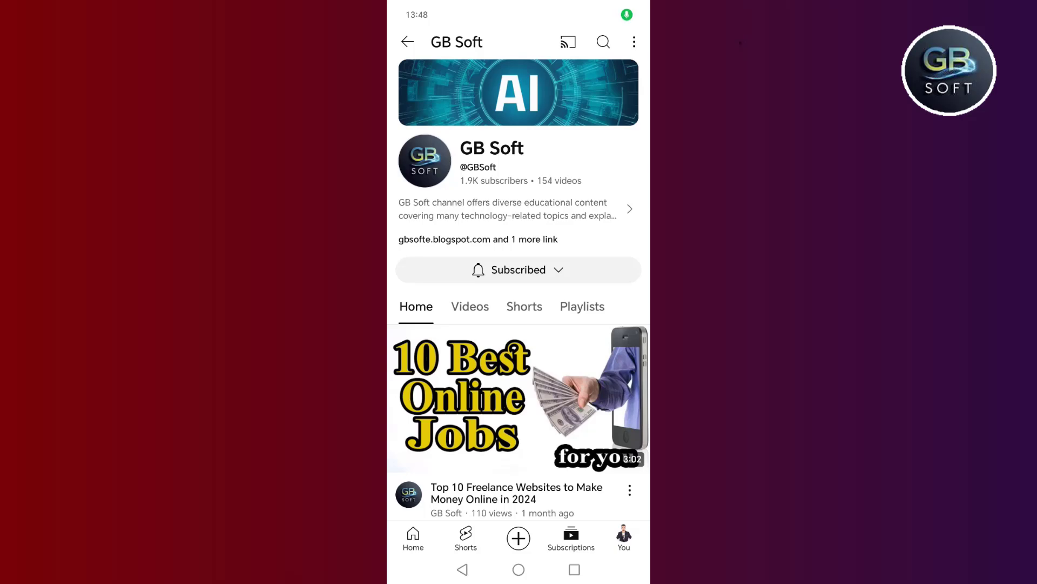
scroll(519, 290, down, 5)
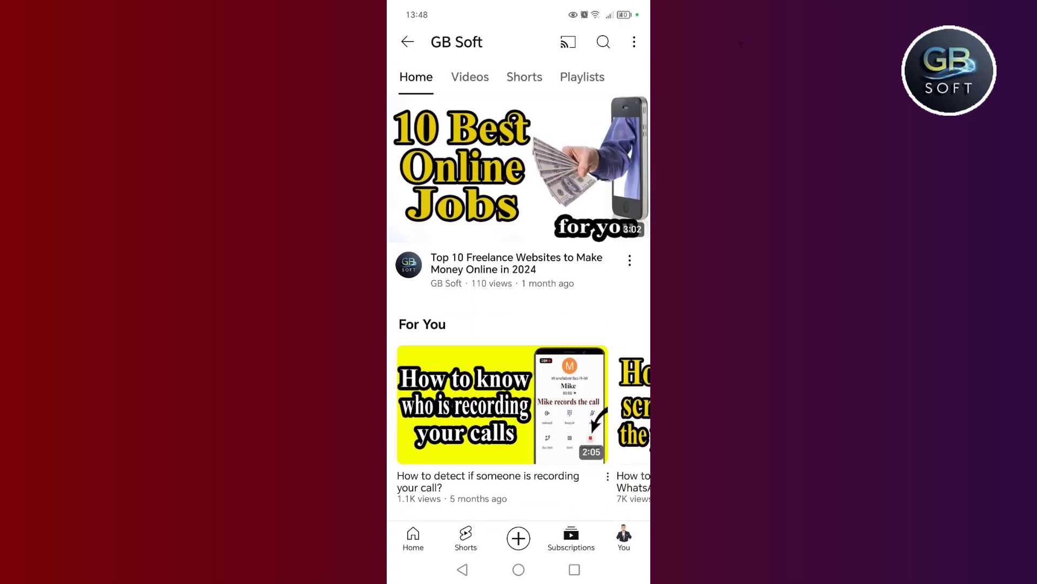
scroll(519, 364, down, 3)
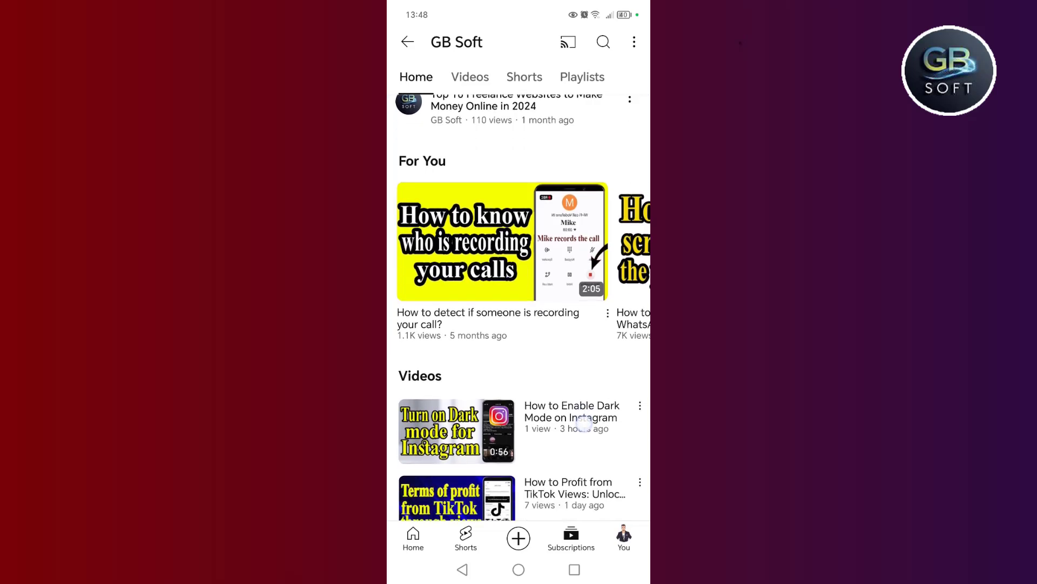
scroll(584, 423, up, 3)
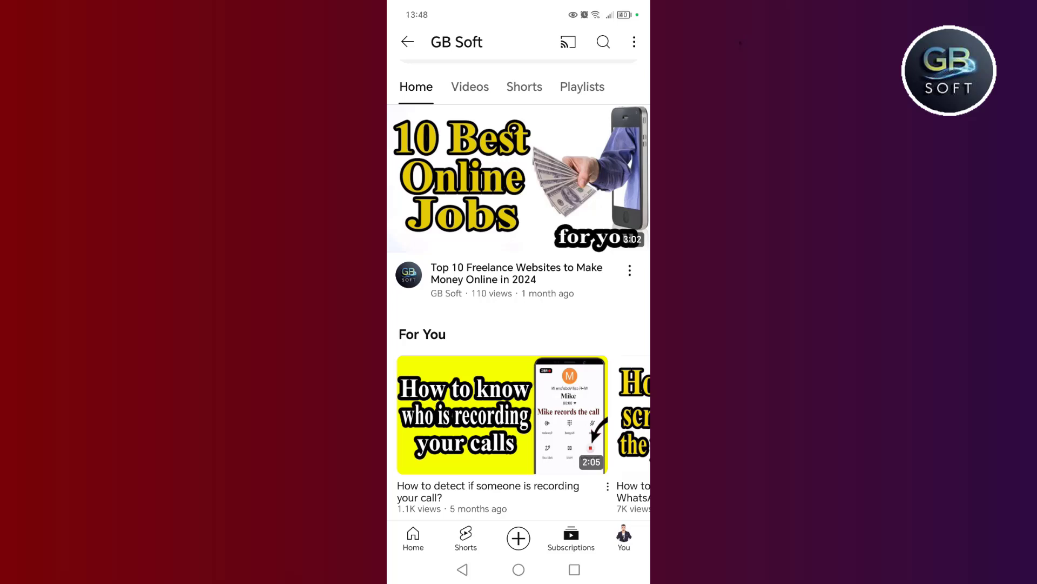
Swipe through the channel's For You video row, then return to the home screen.
drag(567, 413, 390, 414)
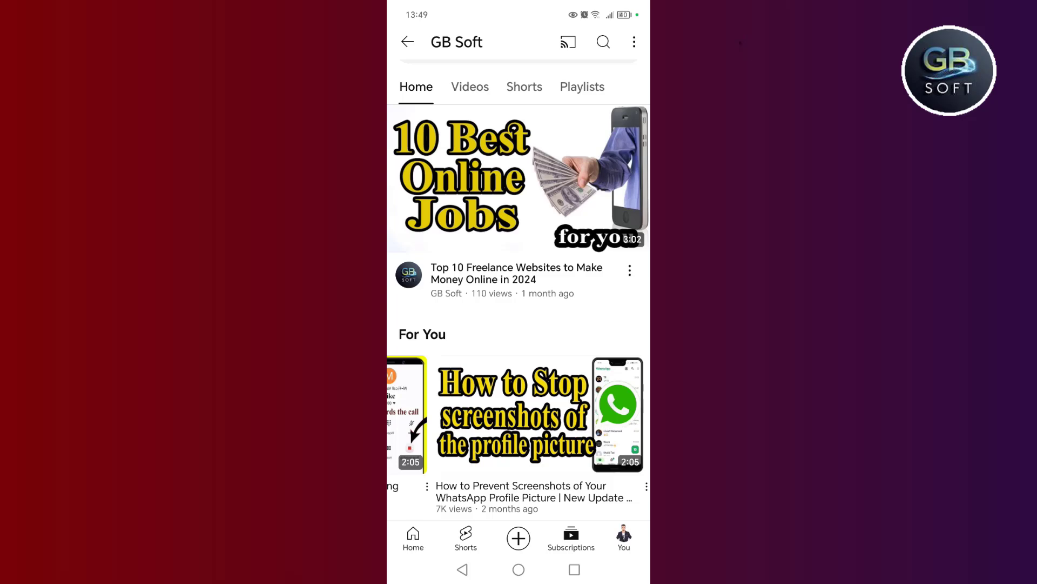
drag(616, 413, 406, 413)
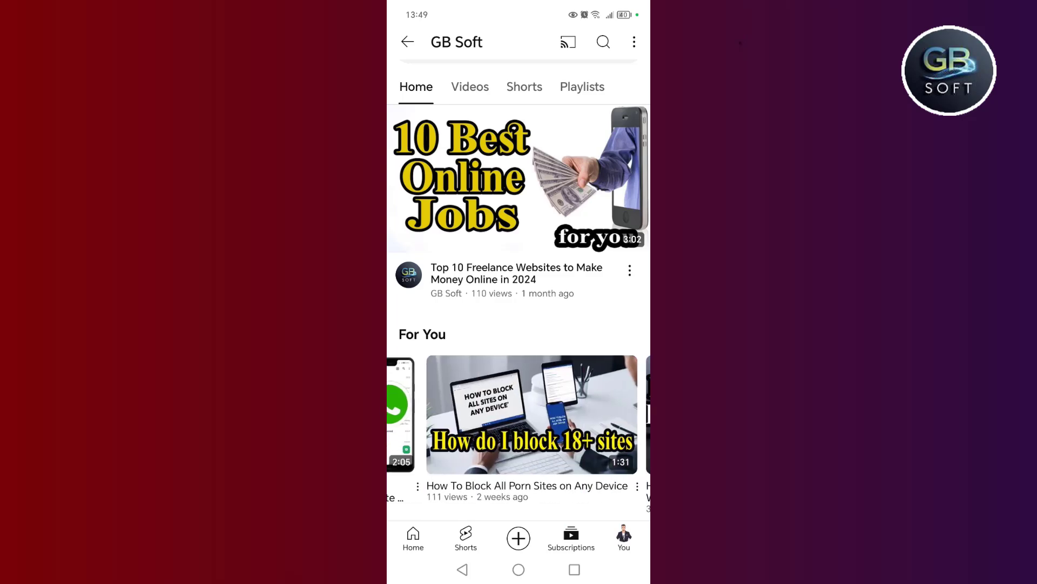
drag(600, 413, 467, 413)
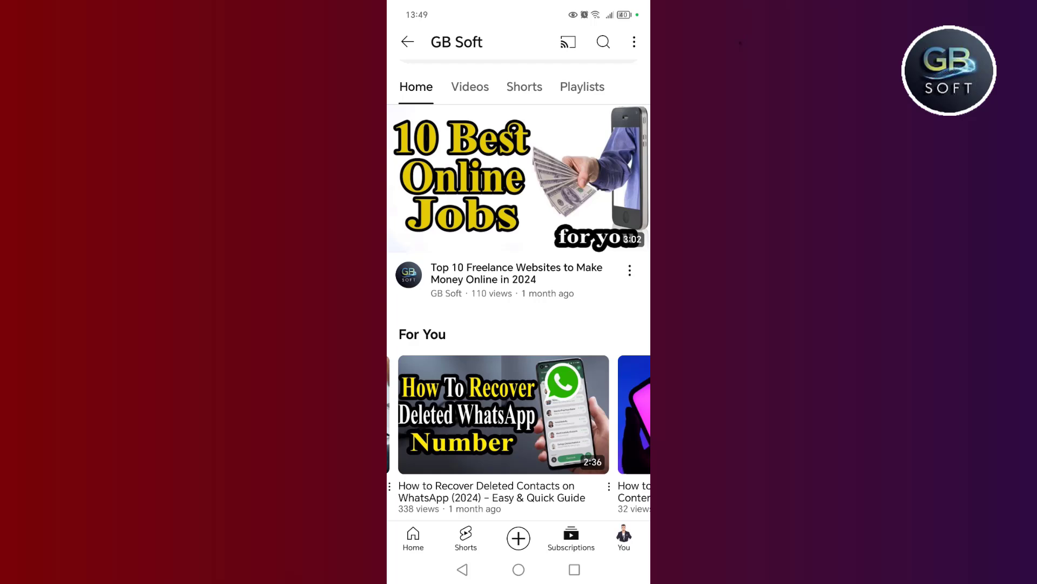
drag(601, 414, 406, 414)
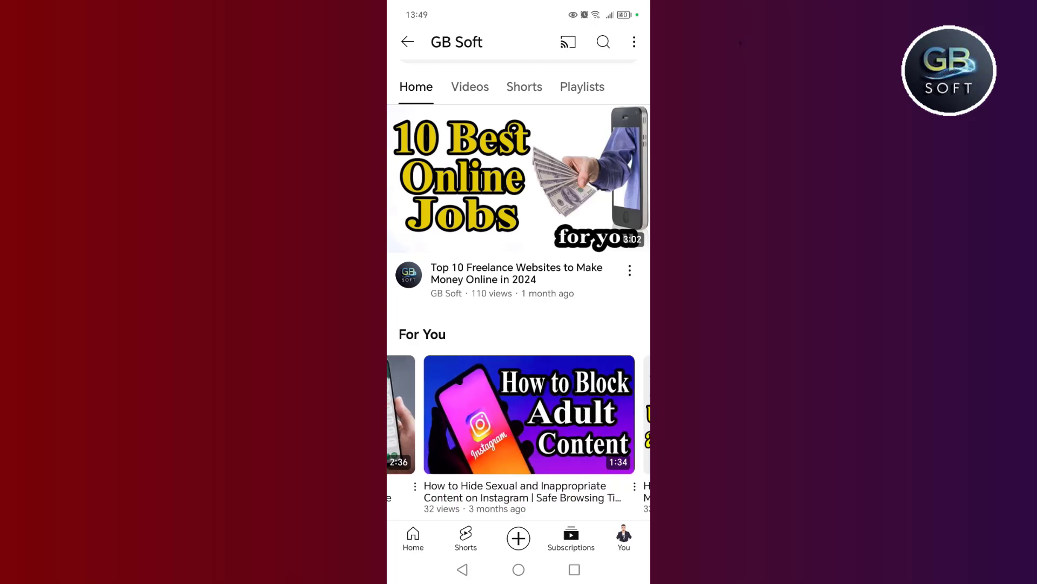
drag(616, 468, 483, 469)
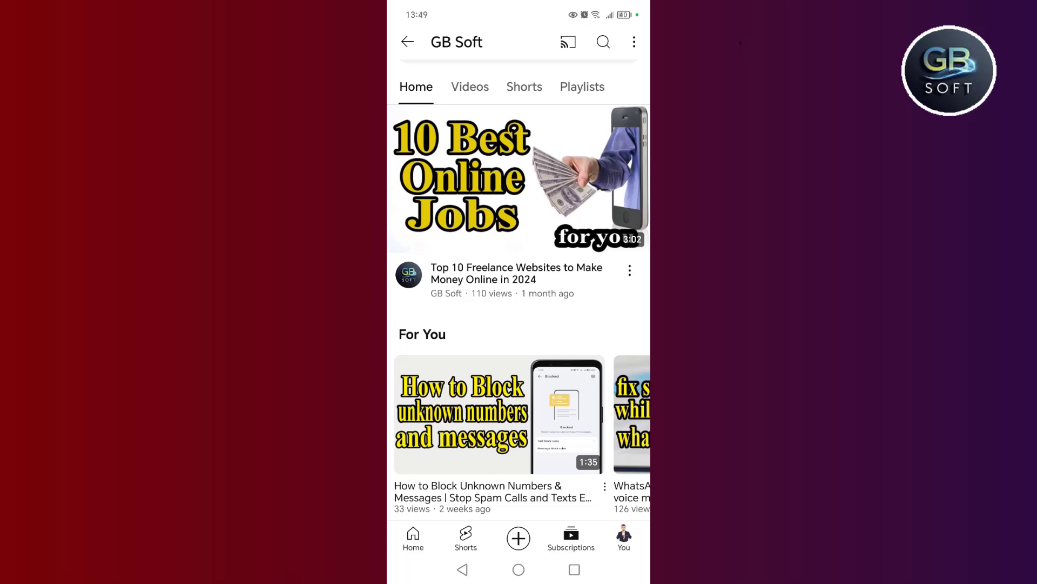
drag(601, 414, 454, 413)
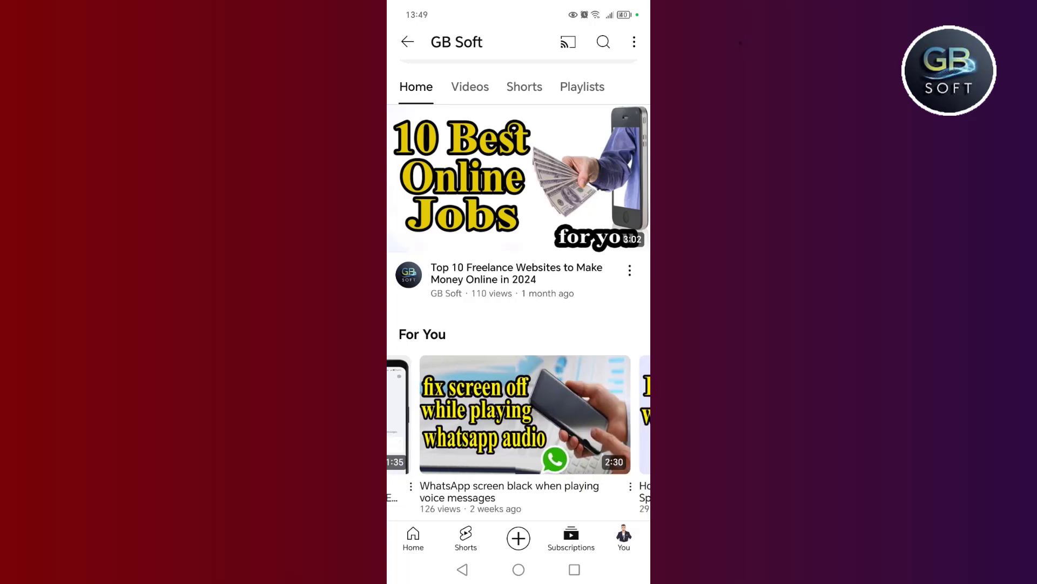
click(519, 569)
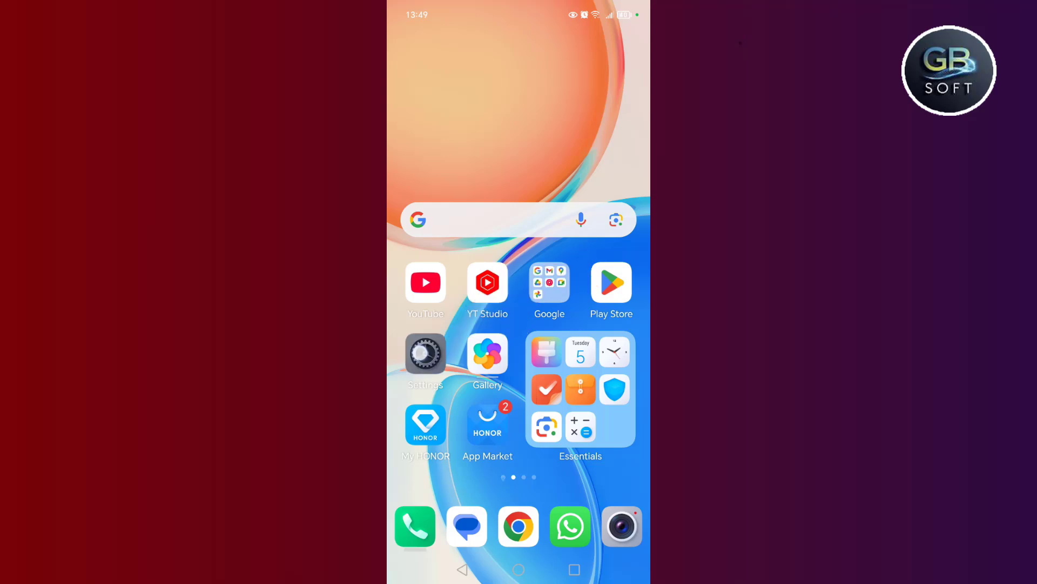
Go to Settings, then Apps, then the All apps list.
click(425, 353)
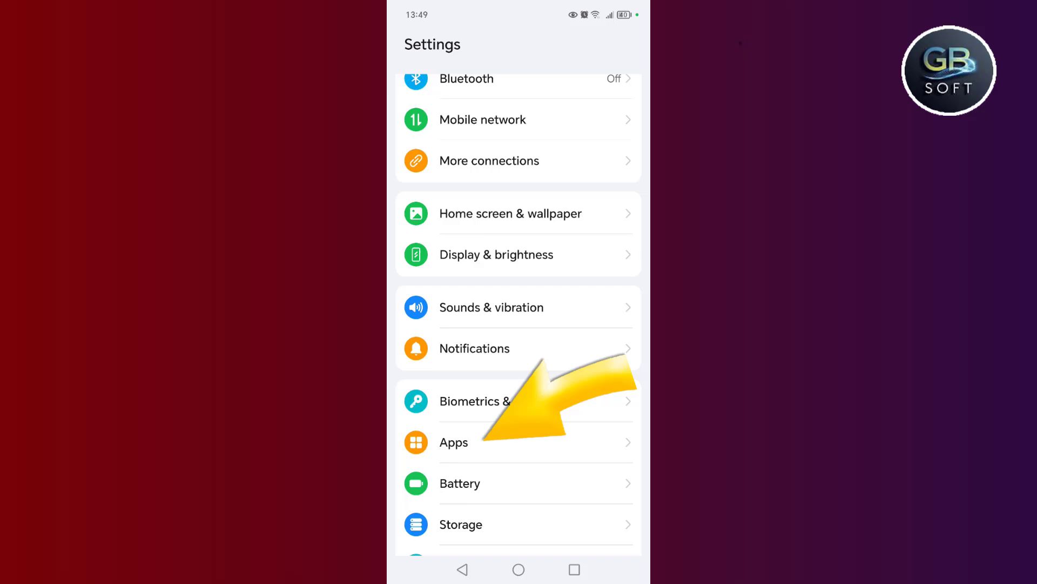
click(454, 442)
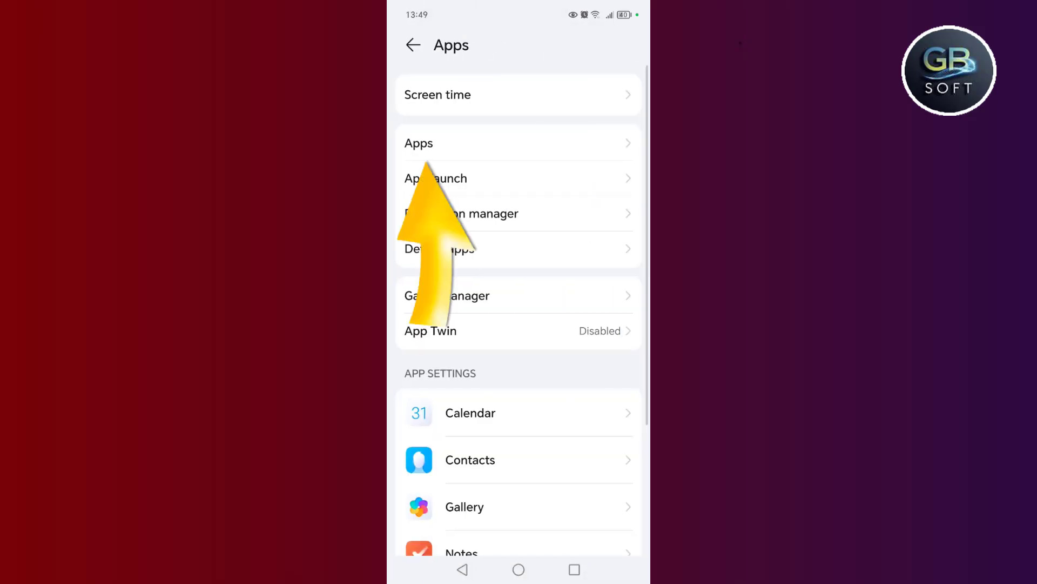
click(419, 143)
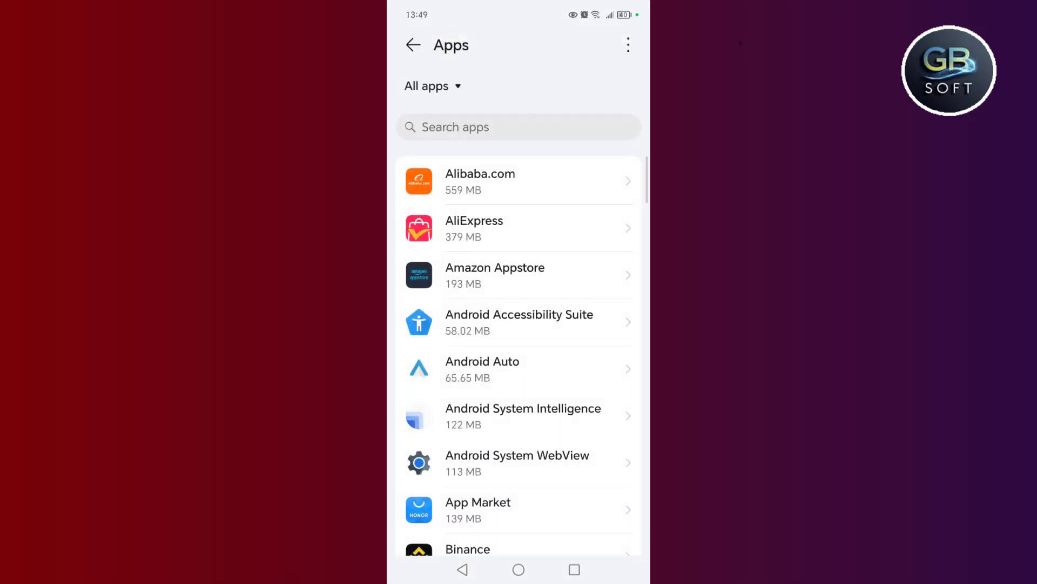
Find Messenger by searching apps for 'mess' and show its Data usage details.
click(454, 127)
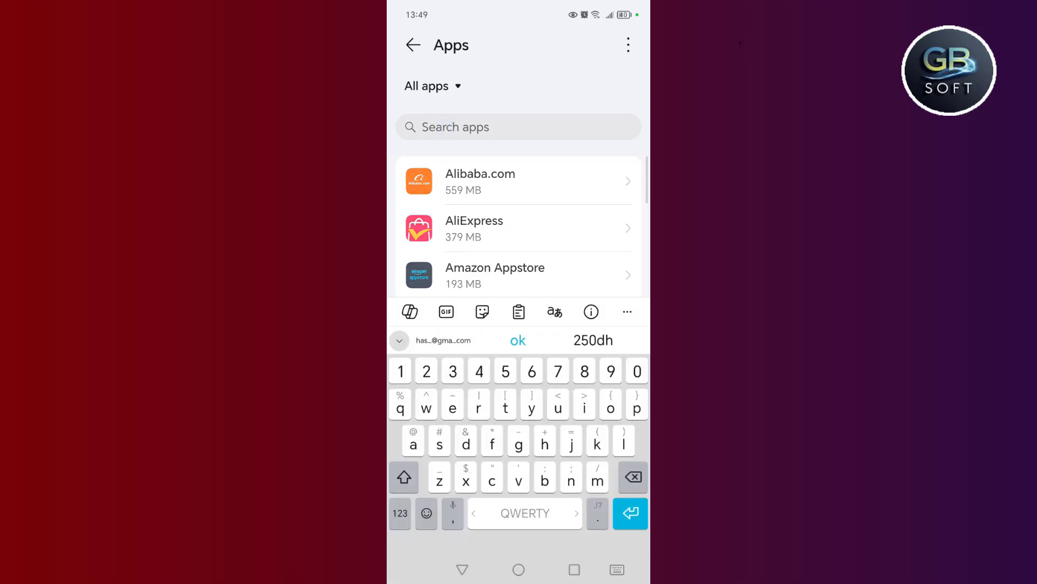
text(mess)
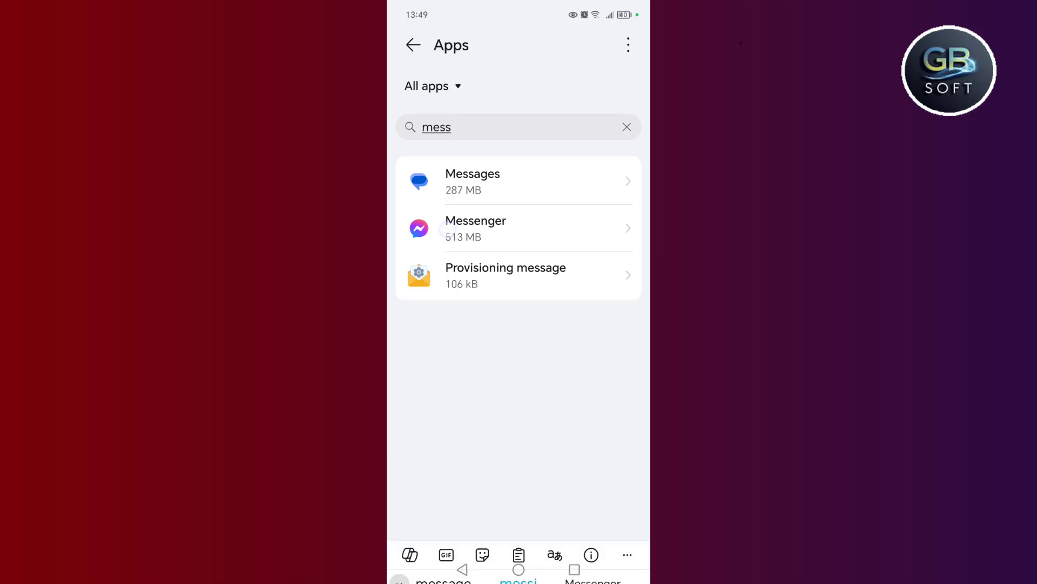
click(475, 228)
click(452, 272)
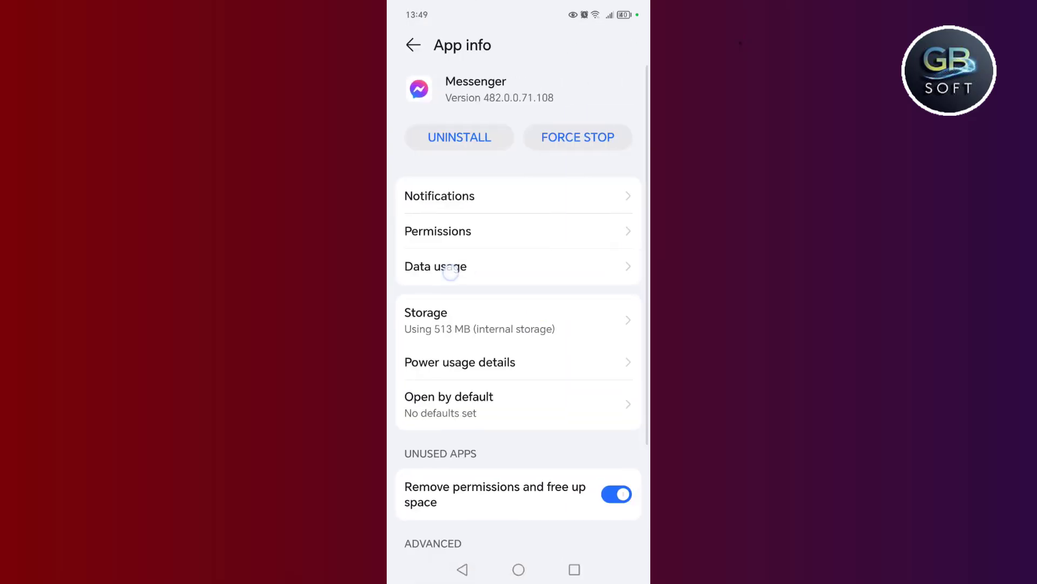
Switch off Messenger's Mobile data, Wi‑Fi and Roaming data access toggles.
click(615, 436)
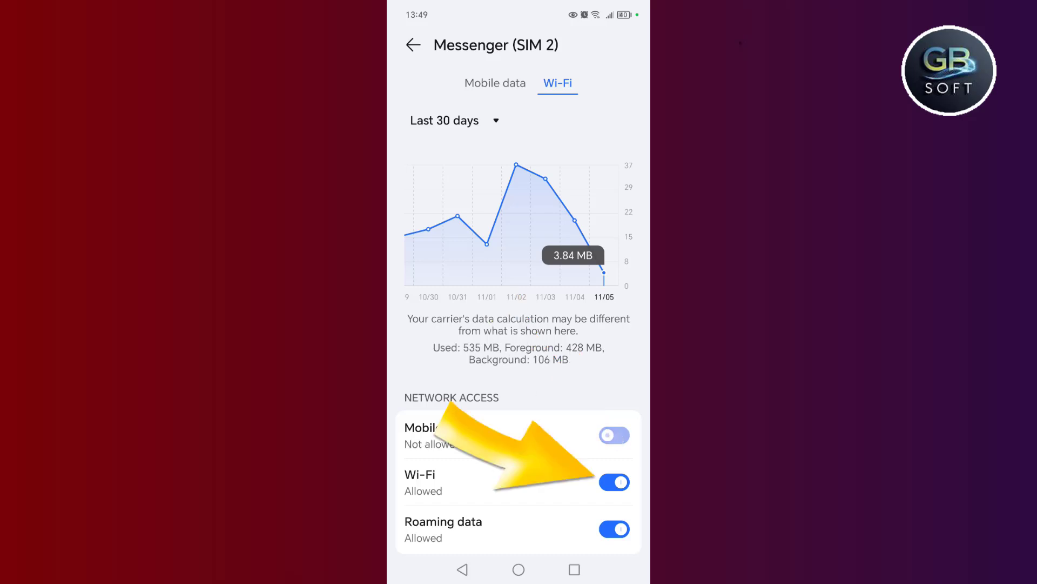
click(614, 482)
click(615, 529)
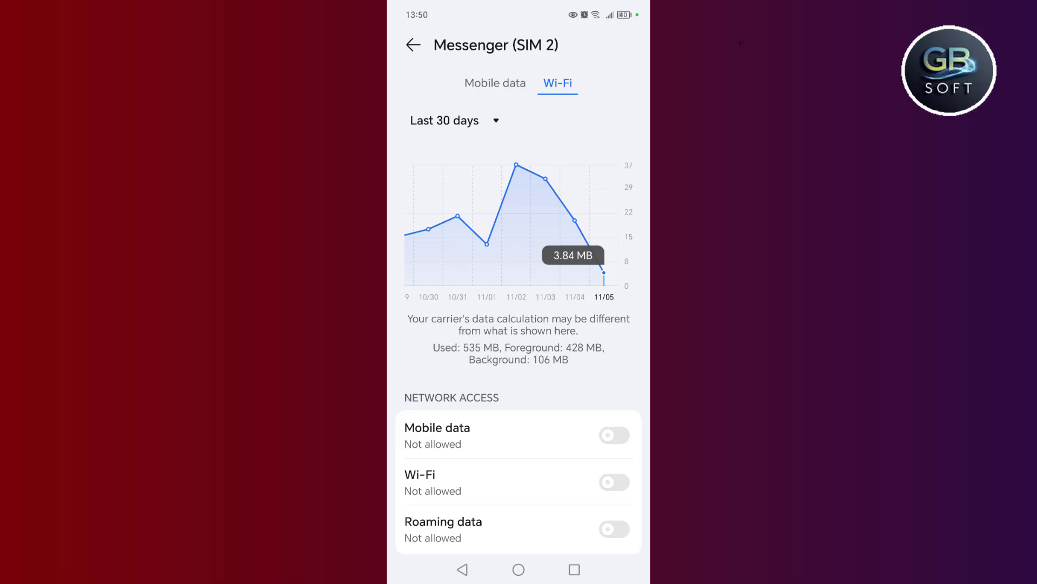
Cycle Messenger's mobile data, Wi‑Fi and roaming toggles on, off, then on to Allowed.
click(614, 435)
click(614, 483)
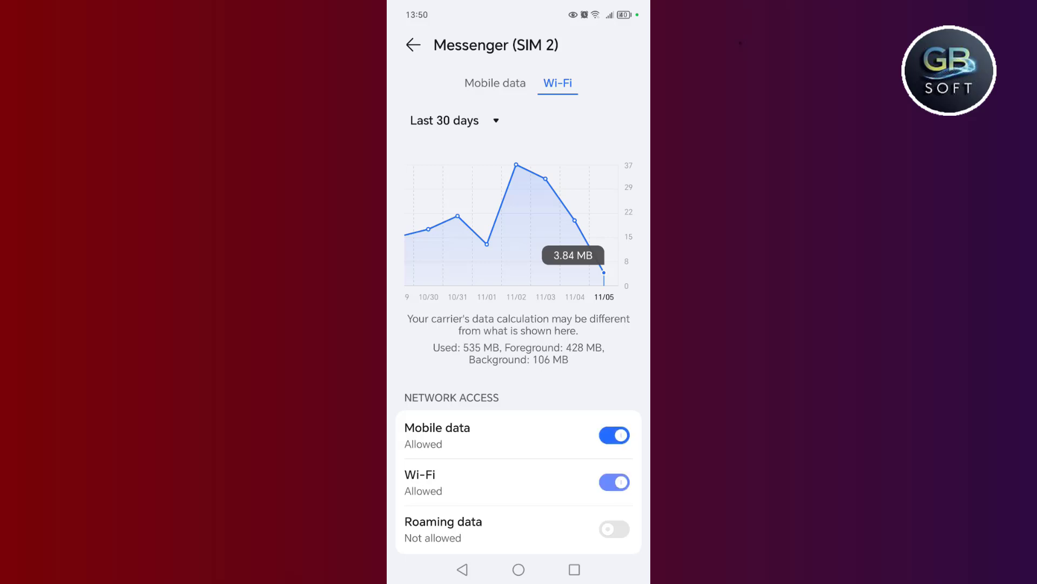
click(615, 529)
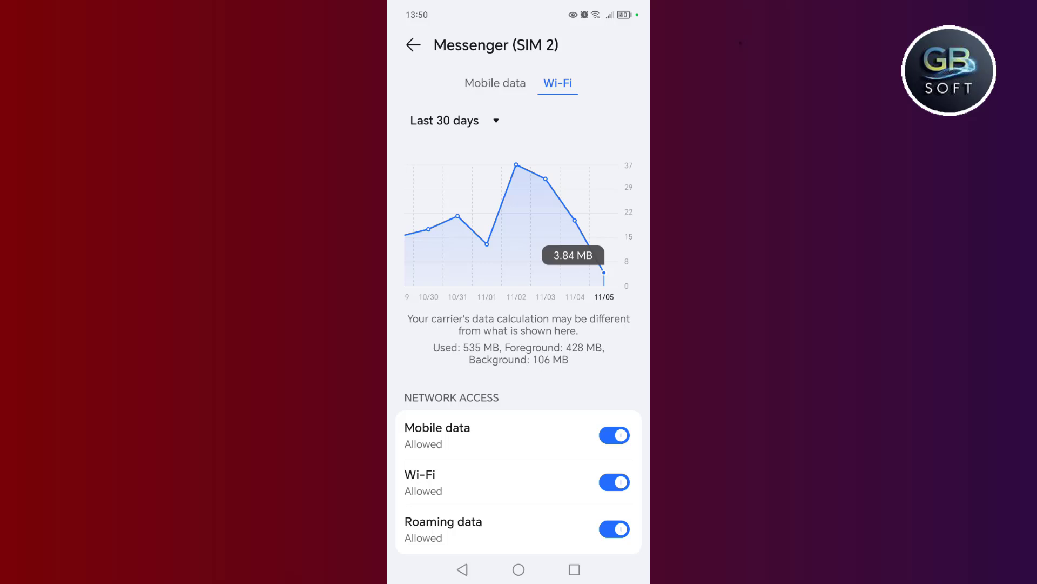
click(615, 435)
click(614, 483)
click(614, 529)
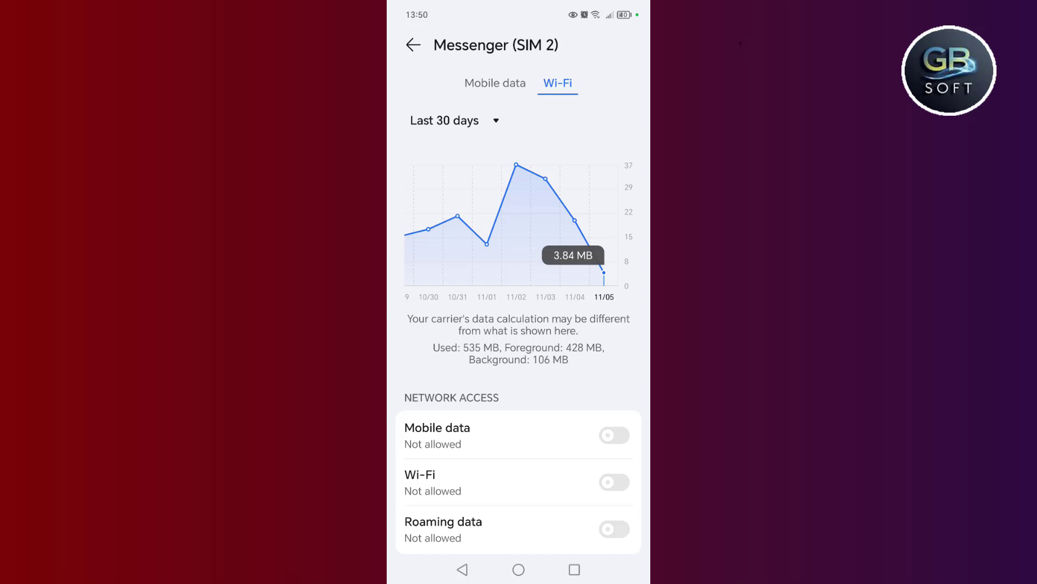
click(615, 435)
click(615, 482)
click(614, 529)
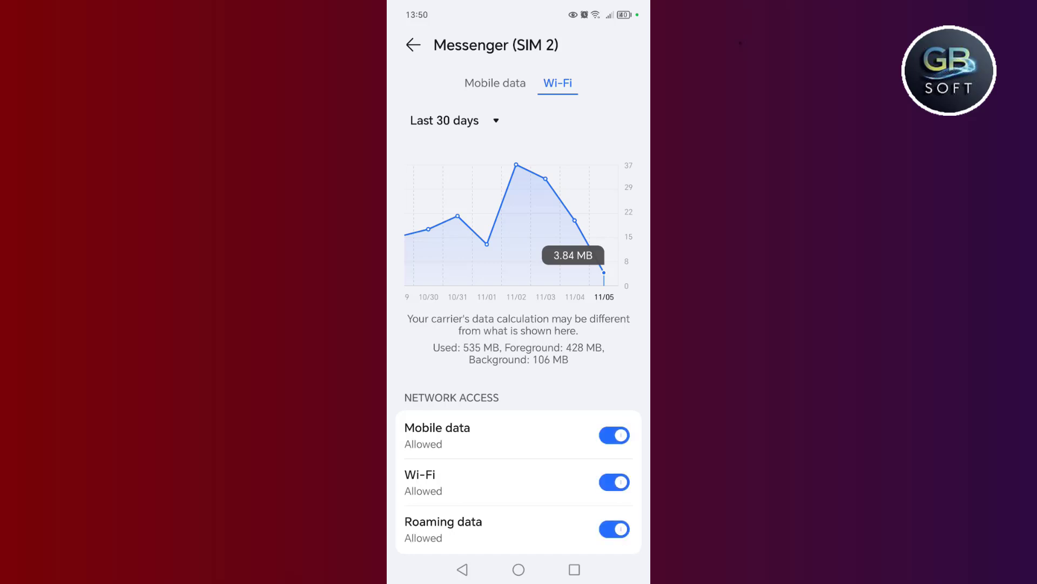